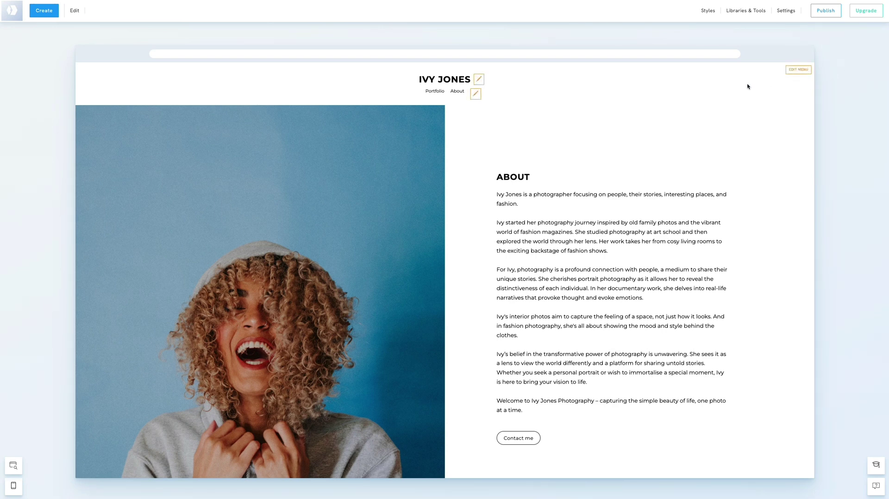
Increase the Portfolio and About menu link font size from 1em to 1.56em
{"action": "left_click", "coordinate": [477, 97]}
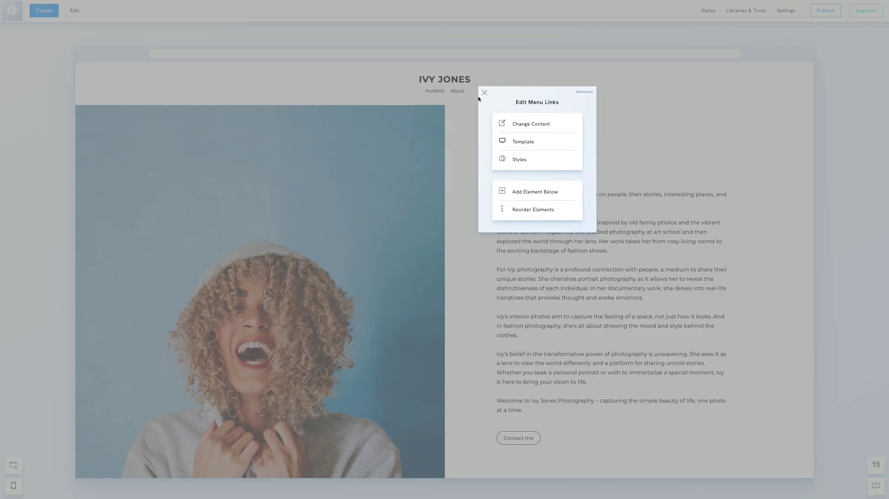
{"action": "left_click", "coordinate": [519, 160]}
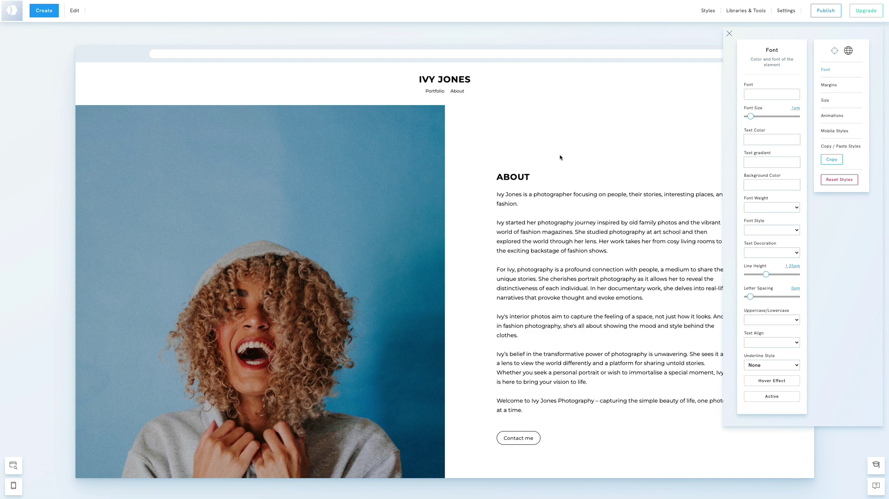
{"action": "left_click_drag", "start_coordinate": [754, 118], "coordinate": [752, 118]}
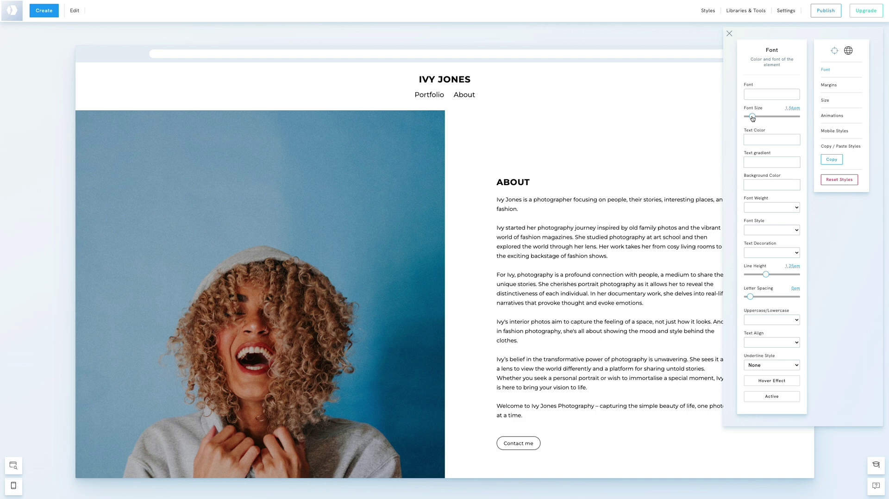
After trying Actor, Helvetica and Tahoma, set the menu links to the Standard font Lucida Sans Unicode
{"action": "left_click", "coordinate": [759, 95]}
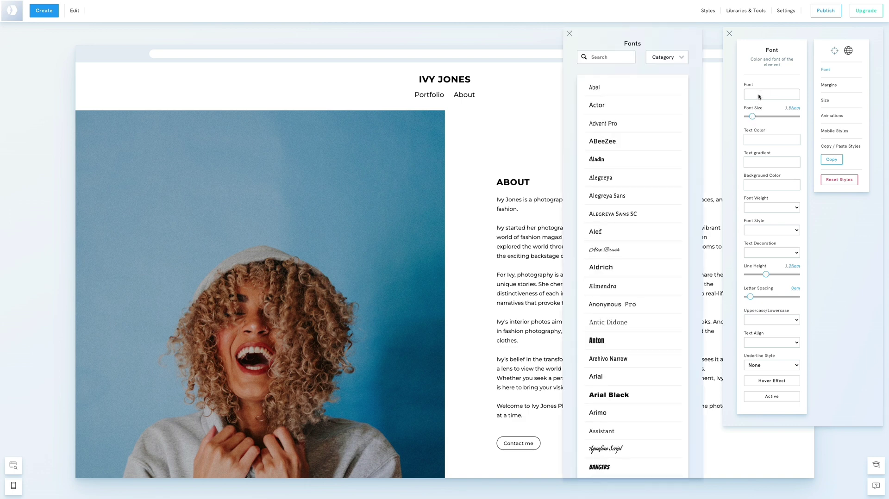
{"action": "left_click", "coordinate": [661, 105]}
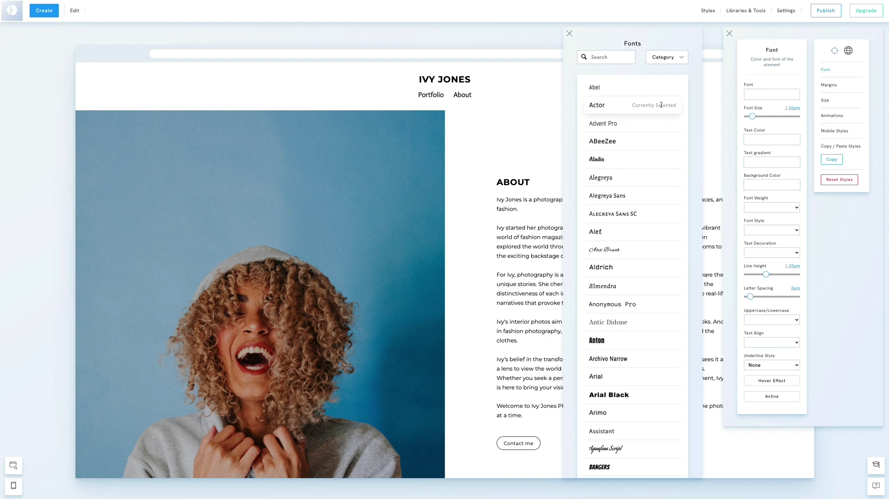
{"action": "left_click", "coordinate": [661, 59]}
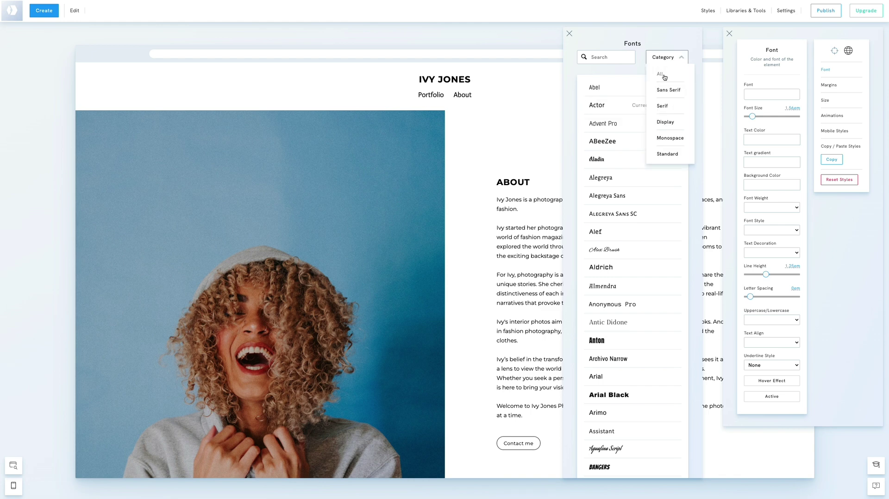
{"action": "left_click", "coordinate": [670, 155]}
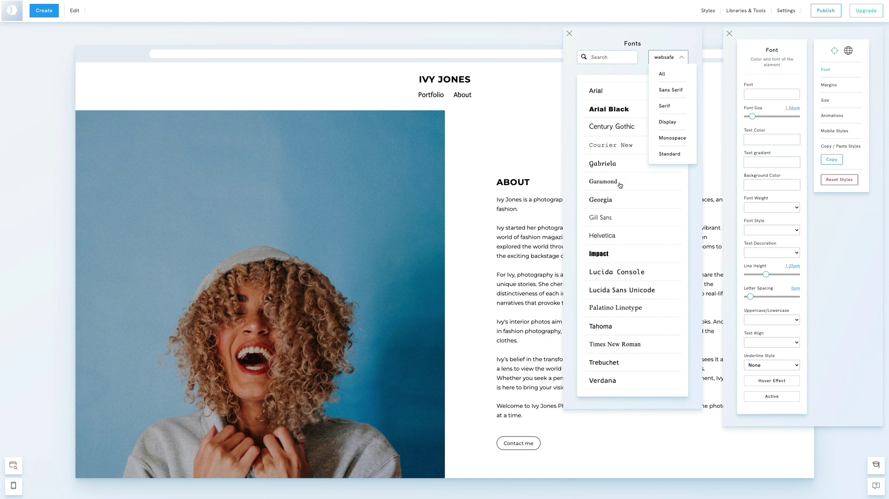
{"action": "left_click", "coordinate": [608, 238]}
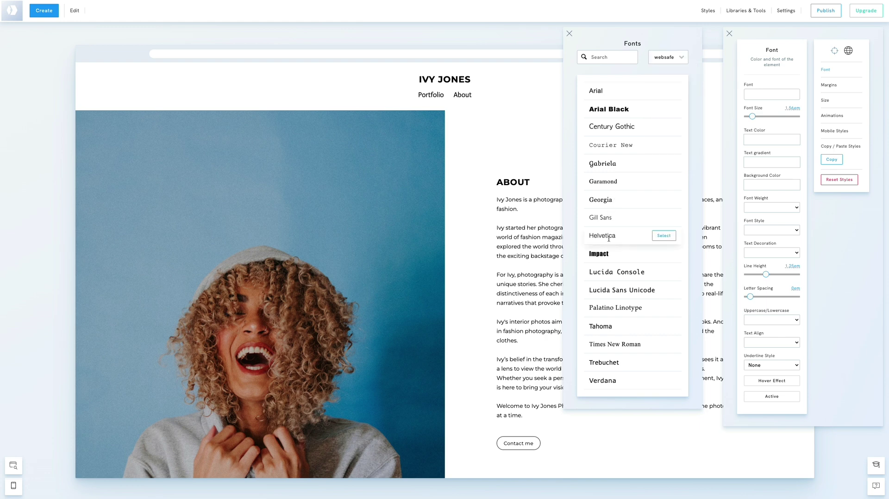
{"action": "left_click", "coordinate": [664, 235]}
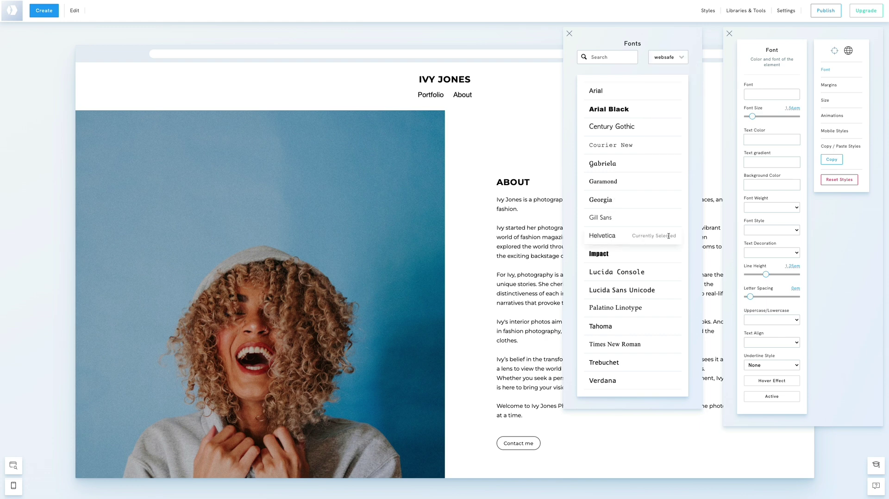
{"action": "left_click", "coordinate": [663, 324]}
{"action": "left_click", "coordinate": [664, 291]}
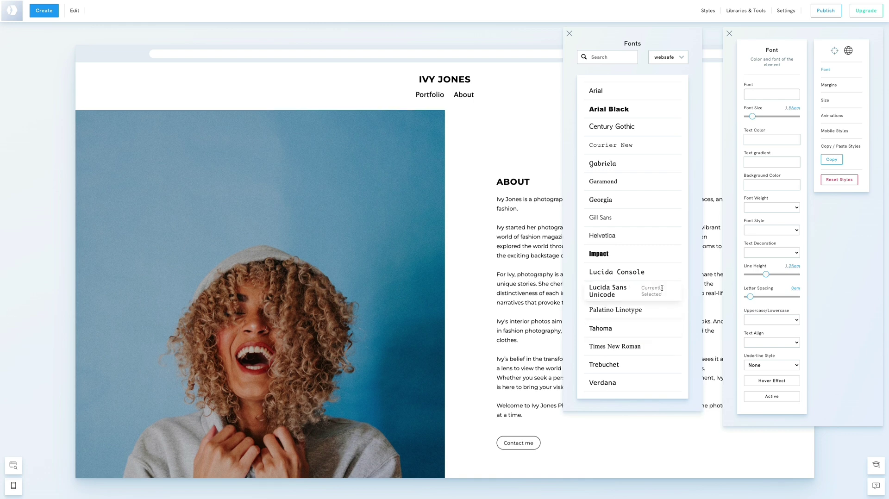
{"action": "left_click", "coordinate": [513, 115]}
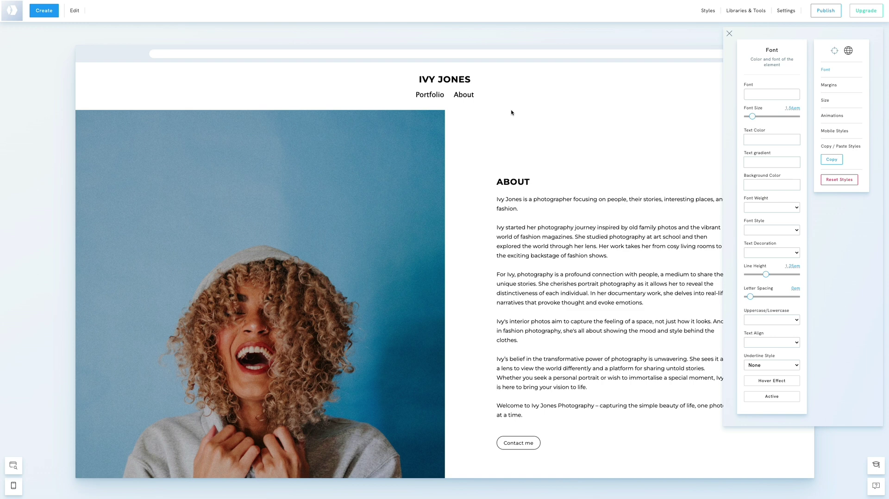
Change the IVY JONES logo from a text logo to an image logo
{"action": "left_click", "coordinate": [497, 91]}
{"action": "left_click", "coordinate": [479, 80]}
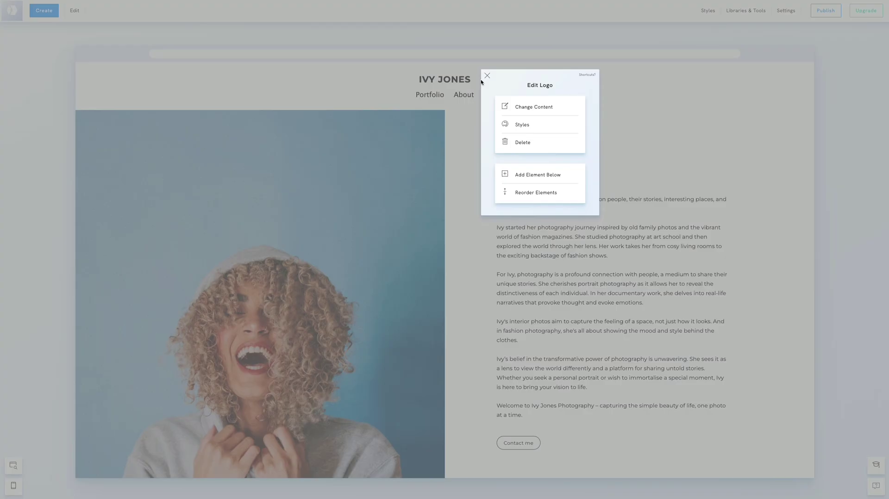
{"action": "left_click", "coordinate": [516, 106]}
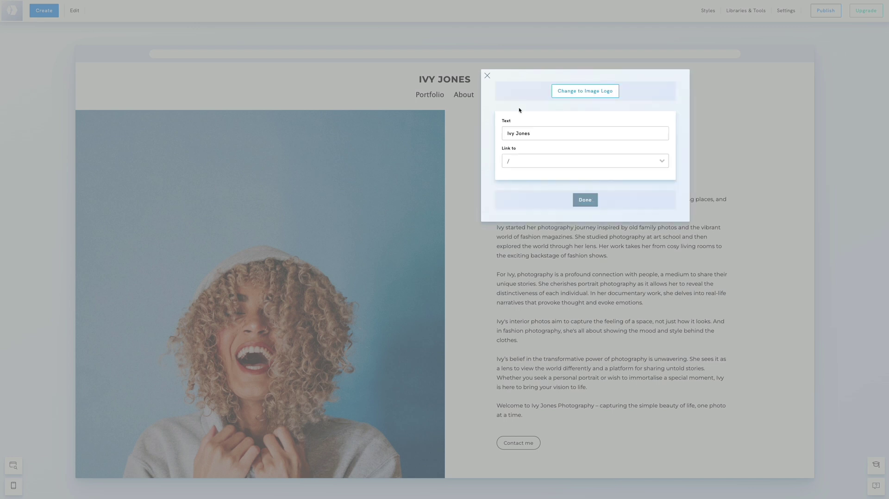
{"action": "left_click", "coordinate": [580, 91]}
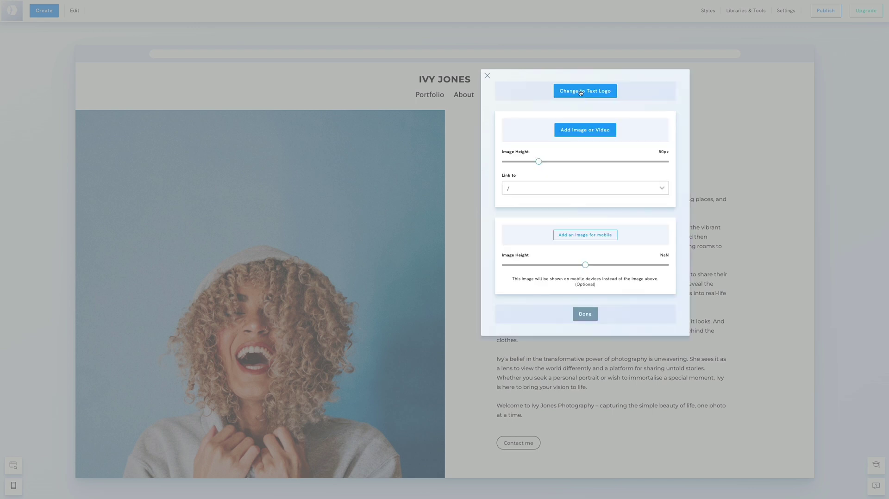
{"action": "left_click", "coordinate": [585, 131]}
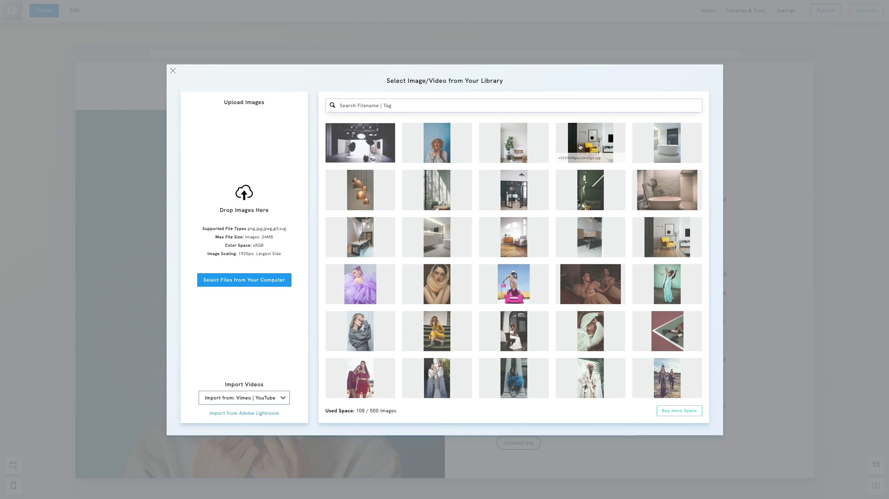
Upload the IVY JONES logo PNG from the computer's Logo folder into the image library
{"action": "left_click", "coordinate": [251, 282]}
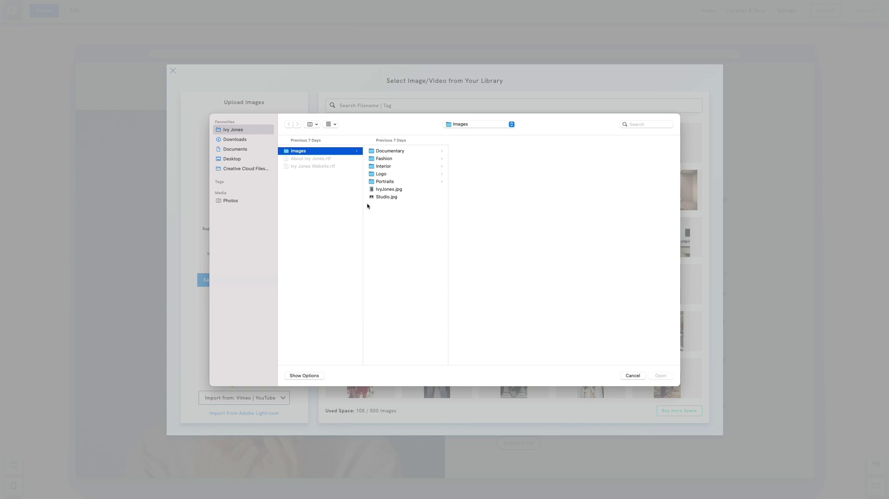
{"action": "left_click", "coordinate": [382, 175]}
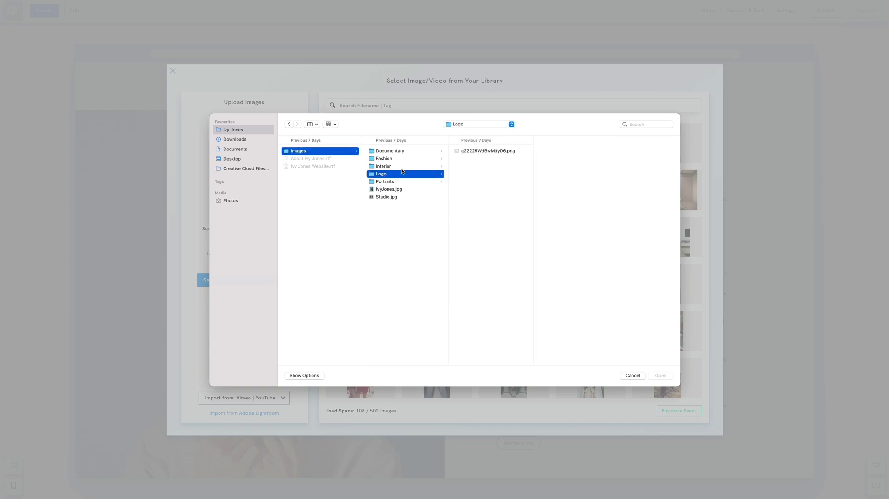
{"action": "left_click", "coordinate": [476, 151]}
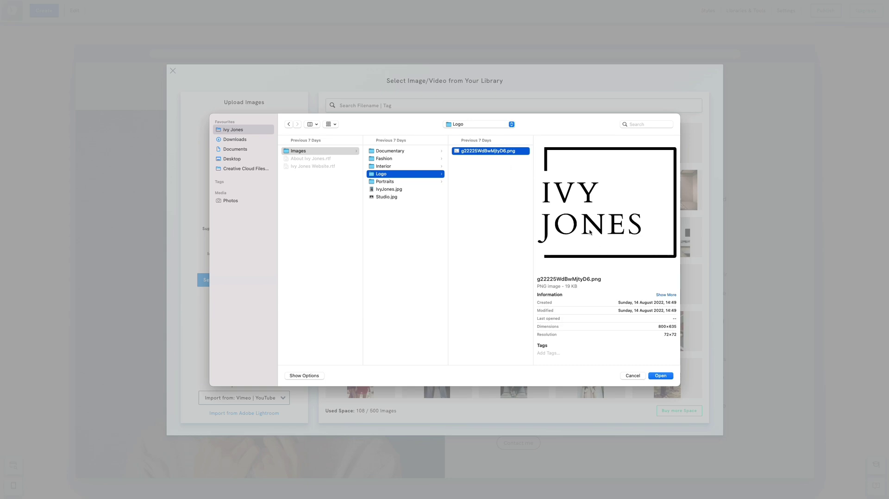
{"action": "left_click", "coordinate": [664, 374]}
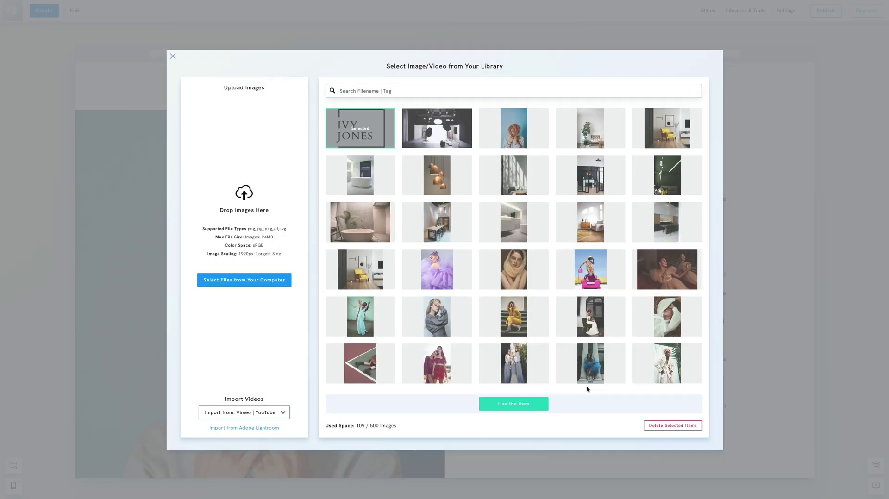
Use the uploaded image as the logo, set its height to 120px, and confirm
{"action": "left_click", "coordinate": [506, 404]}
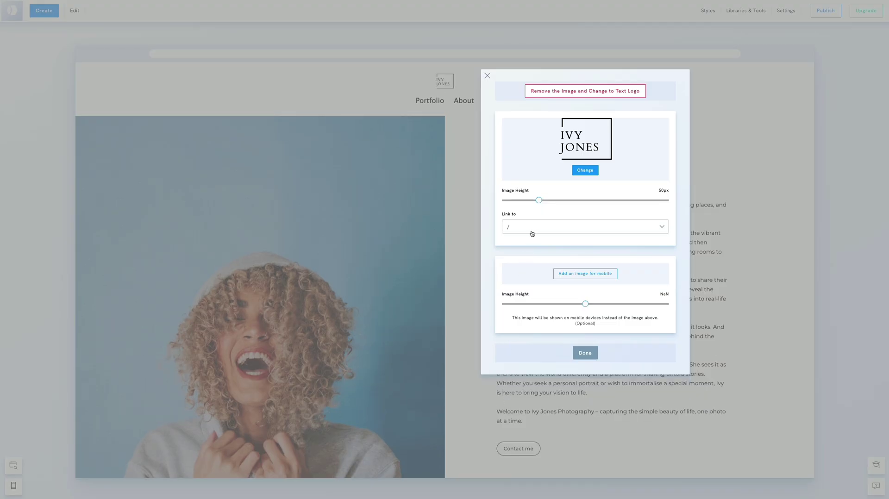
{"action": "left_click_drag", "start_coordinate": [538, 200], "coordinate": [598, 200]}
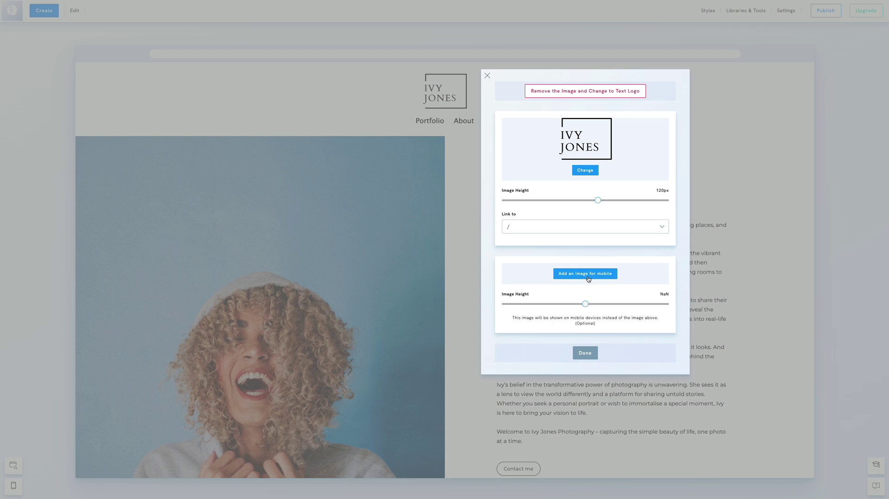
{"action": "left_click", "coordinate": [586, 352]}
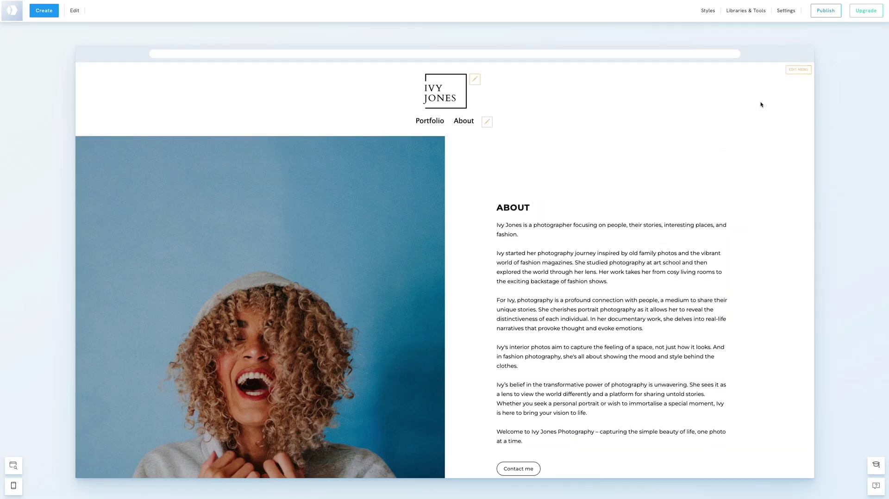
Open the Edit Menu panel from the header's EDIT MENU label
{"action": "left_click", "coordinate": [796, 70]}
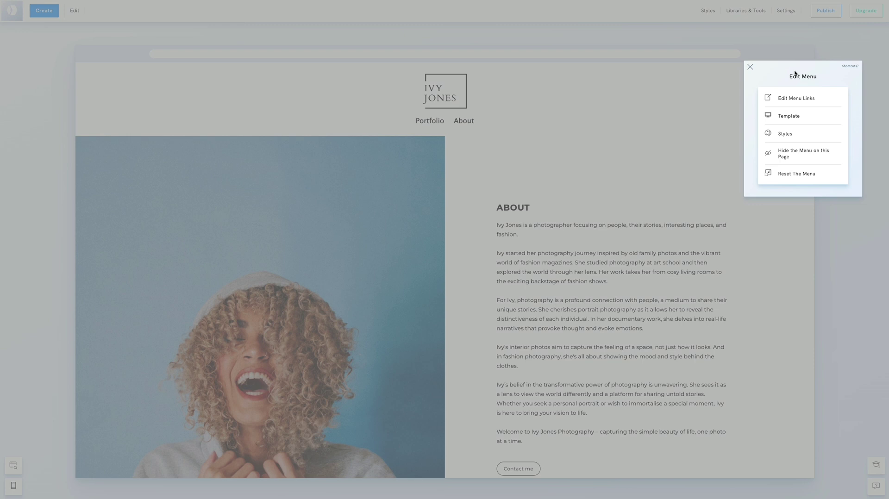
Try the Centered 2, Centered 3 and Border Top 2 menu templates, then apply Left 1
{"action": "left_click", "coordinate": [789, 116]}
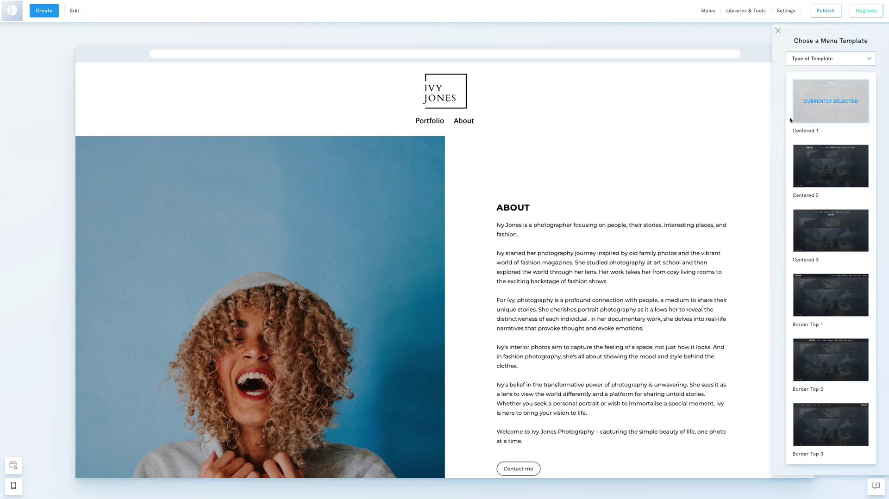
{"action": "left_click", "coordinate": [828, 164]}
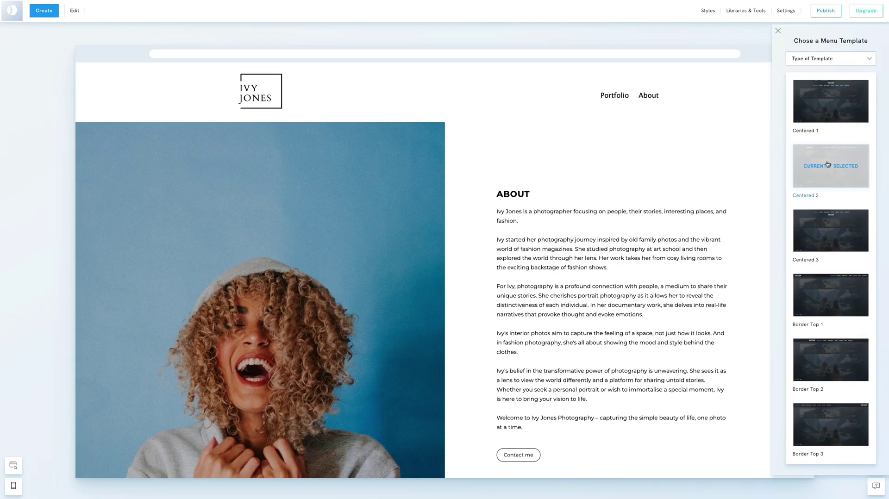
{"action": "left_click", "coordinate": [836, 233]}
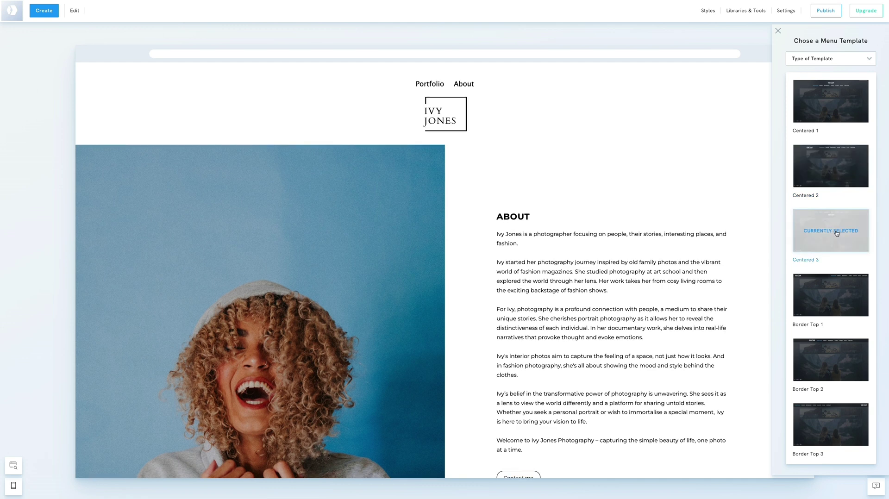
{"action": "left_click", "coordinate": [849, 361]}
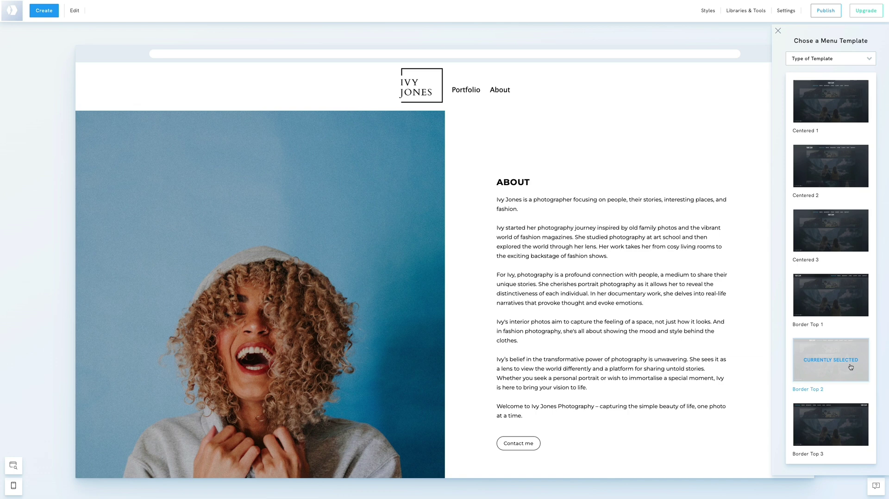
{"action": "left_click", "coordinate": [836, 61]}
{"action": "left_click", "coordinate": [801, 93]}
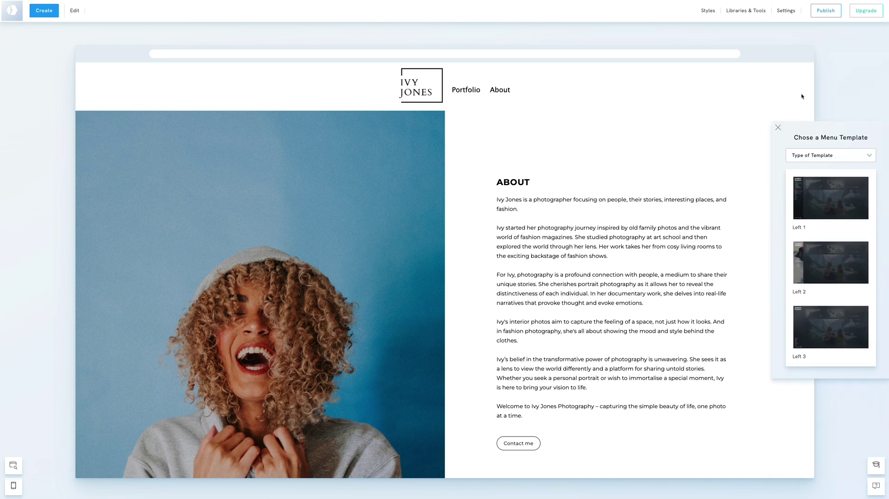
{"action": "left_click", "coordinate": [828, 191]}
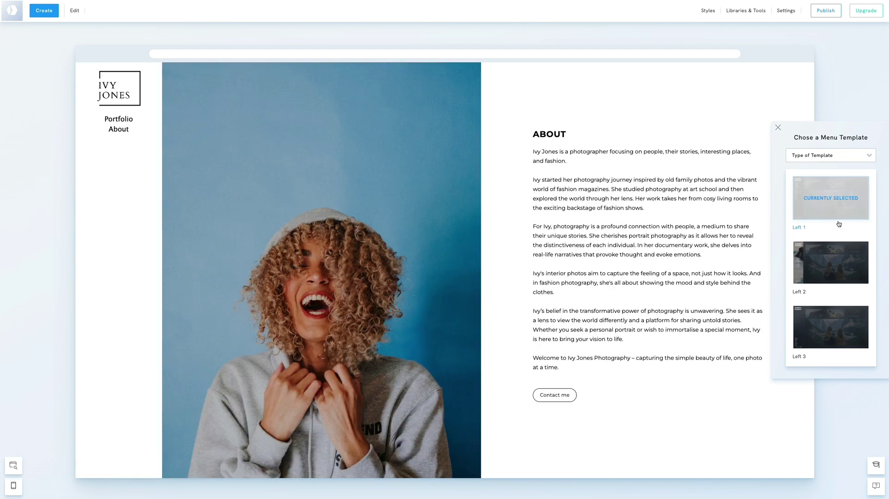
{"action": "left_click", "coordinate": [836, 155]}
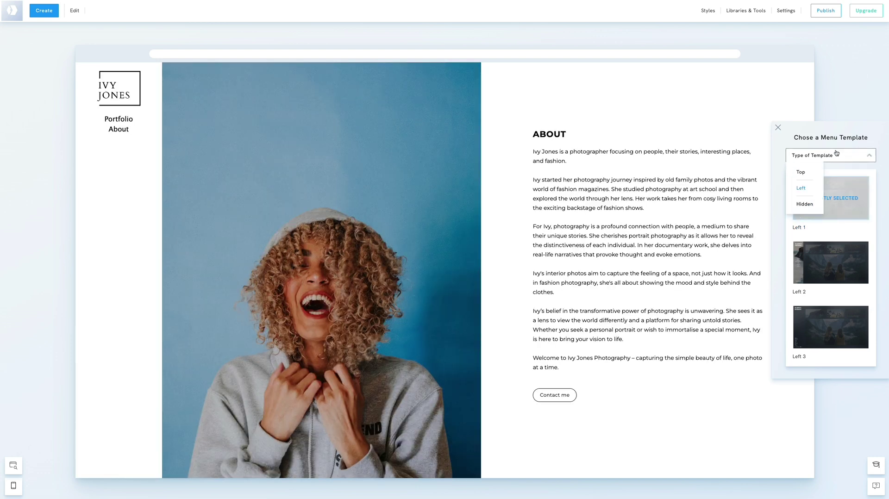
Try the Hidden 1 and Hidden 3 menu templates and preview the collapsed menu overlay
{"action": "left_click", "coordinate": [804, 204]}
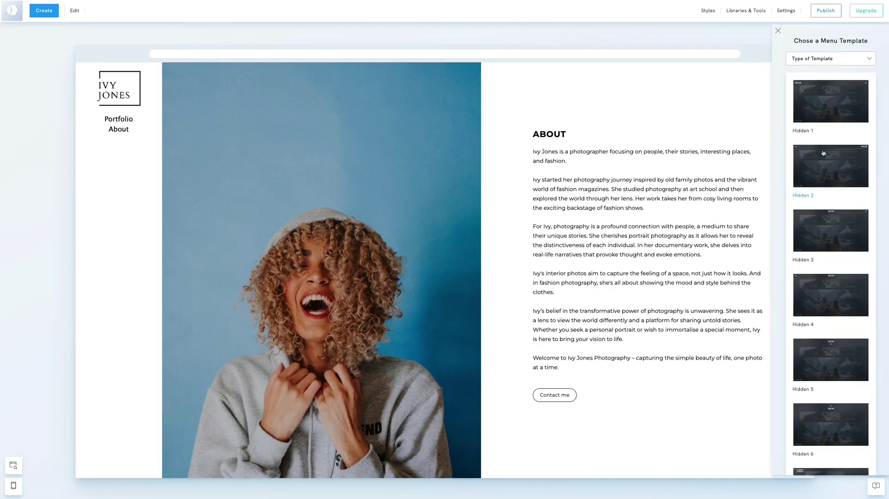
{"action": "left_click", "coordinate": [829, 115]}
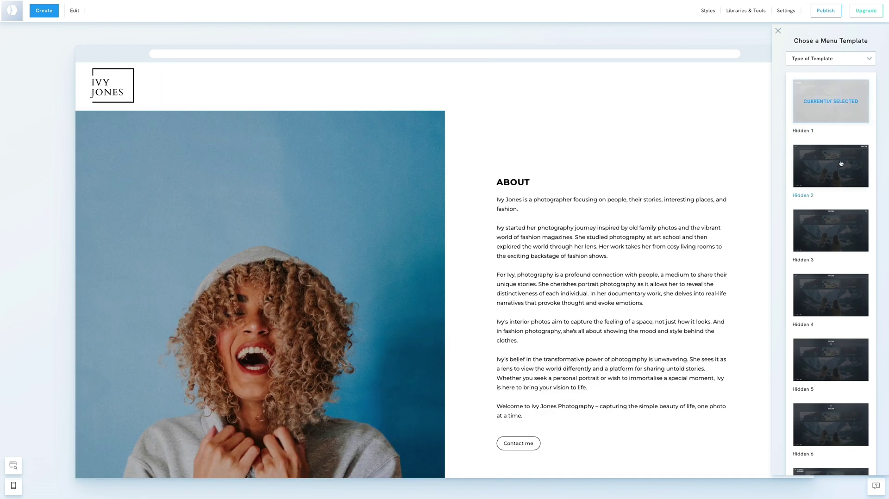
{"action": "left_click", "coordinate": [840, 225]}
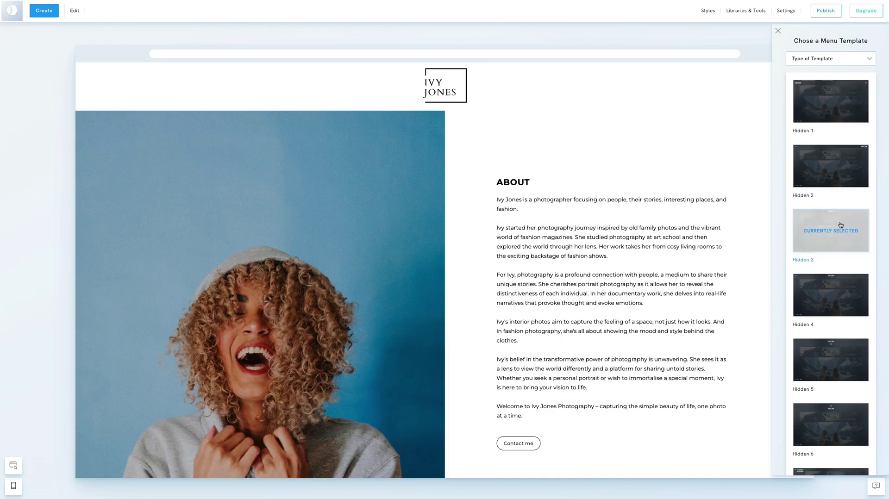
{"action": "left_click", "coordinate": [778, 30]}
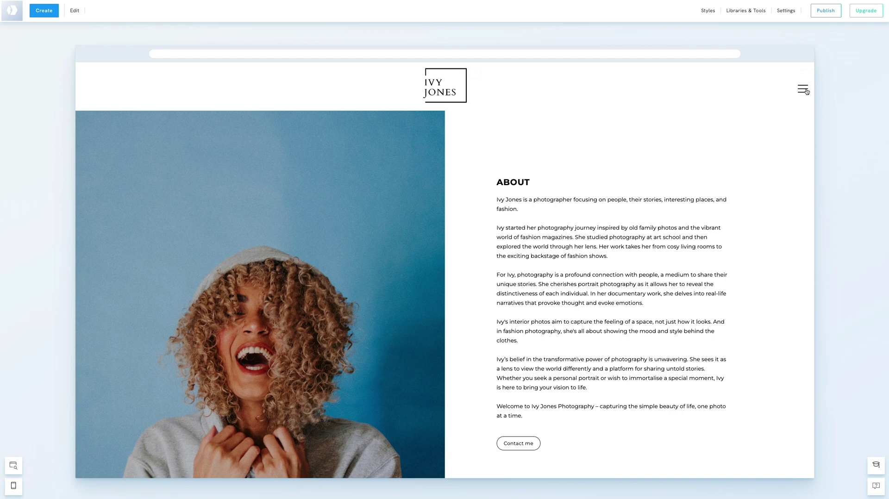
{"action": "left_click", "coordinate": [803, 94]}
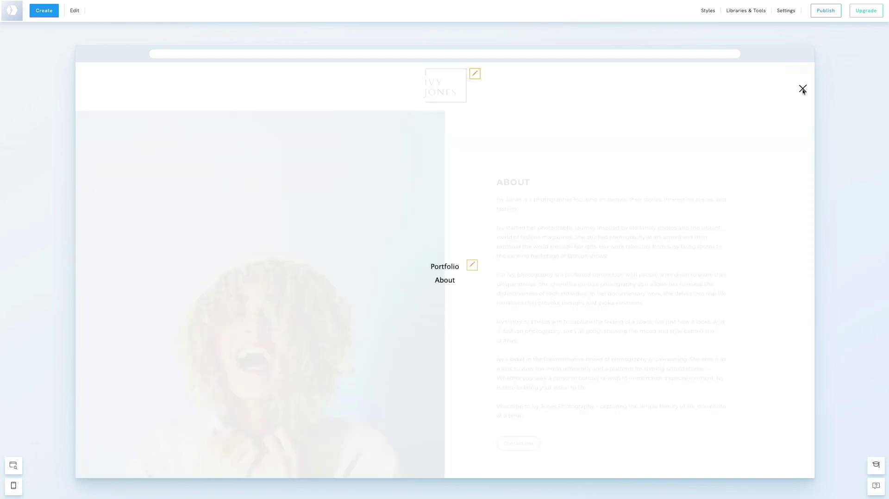
{"action": "left_click", "coordinate": [803, 89]}
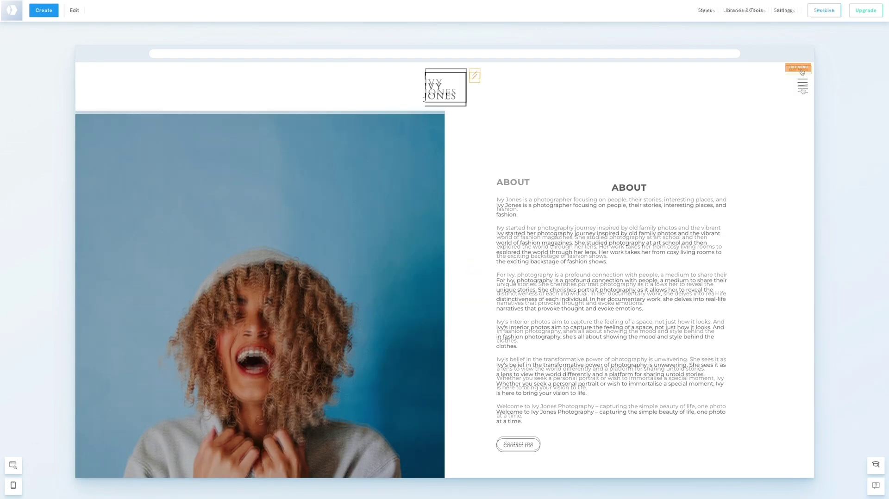
Apply the Centered 1 menu template, with the logo centred above the links
{"action": "left_click", "coordinate": [801, 69]}
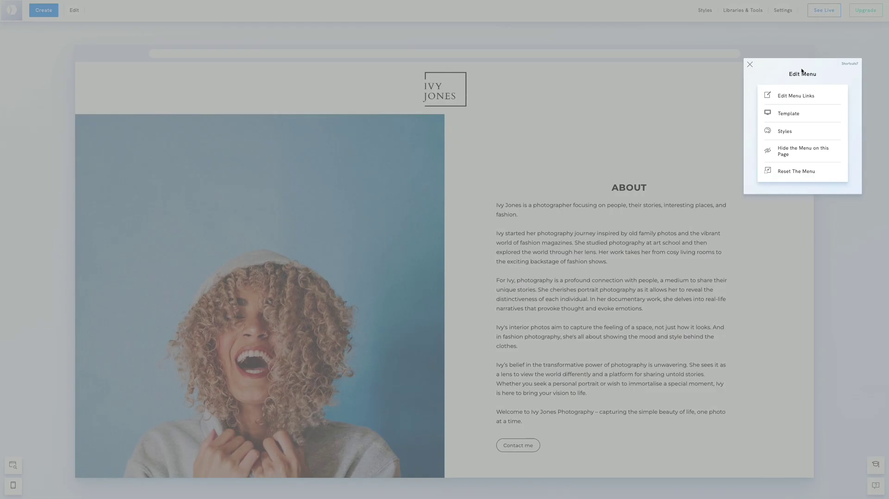
{"action": "left_click", "coordinate": [788, 113]}
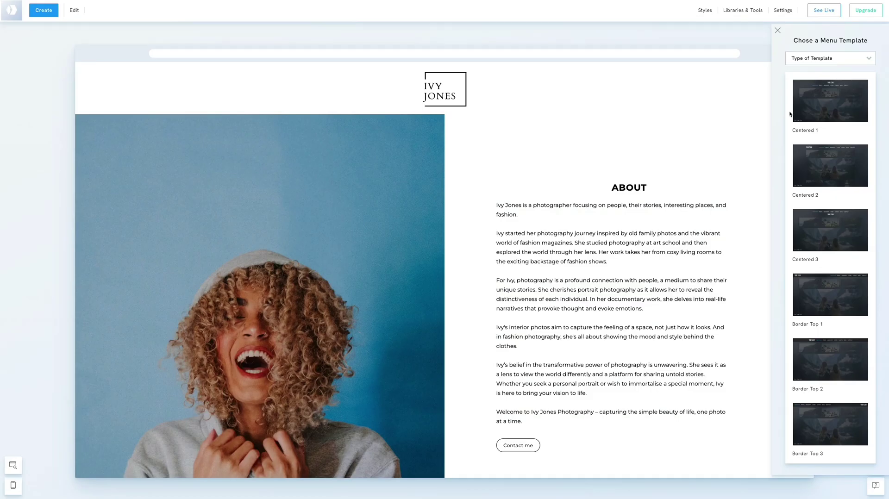
{"action": "left_click", "coordinate": [829, 106]}
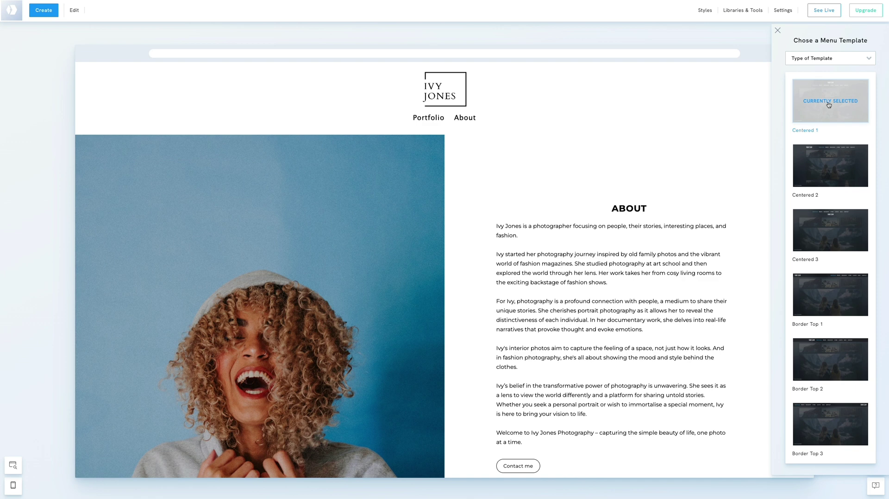
{"action": "left_click", "coordinate": [764, 114]}
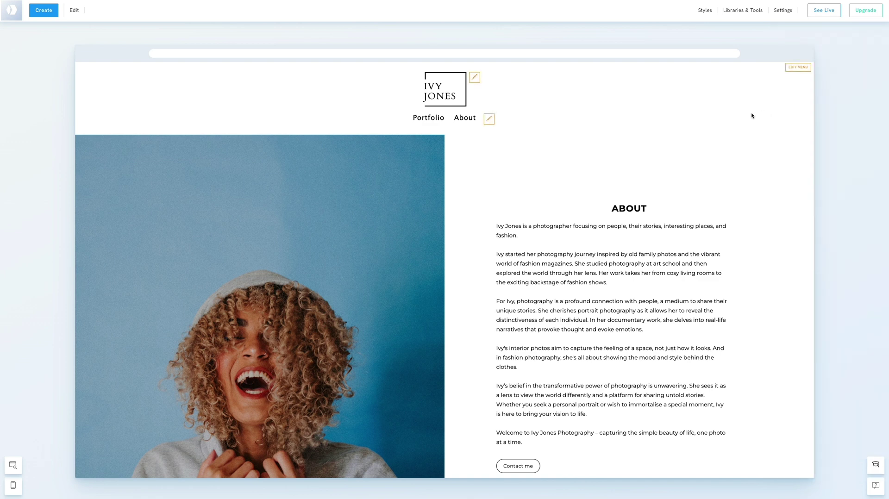
Set the menu links' underline style to Bottom - Roll and test it on Portfolio and About
{"action": "left_click", "coordinate": [489, 118]}
{"action": "left_click", "coordinate": [528, 181]}
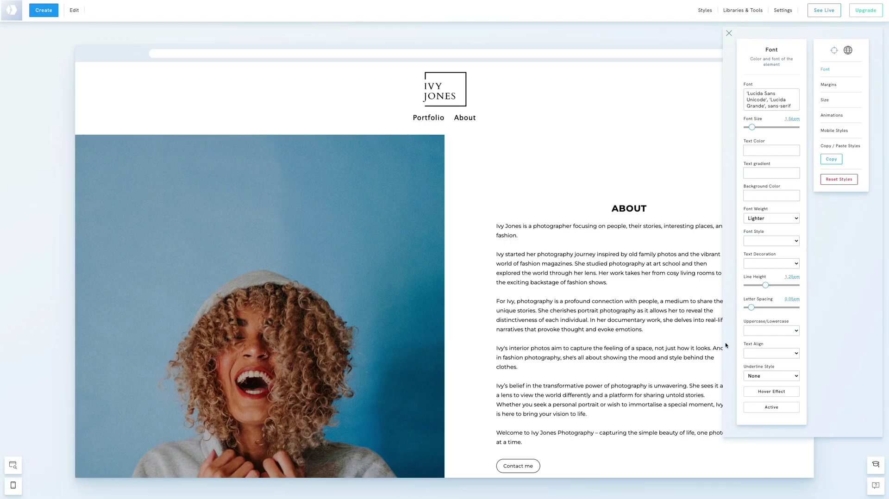
{"action": "left_click", "coordinate": [753, 376]}
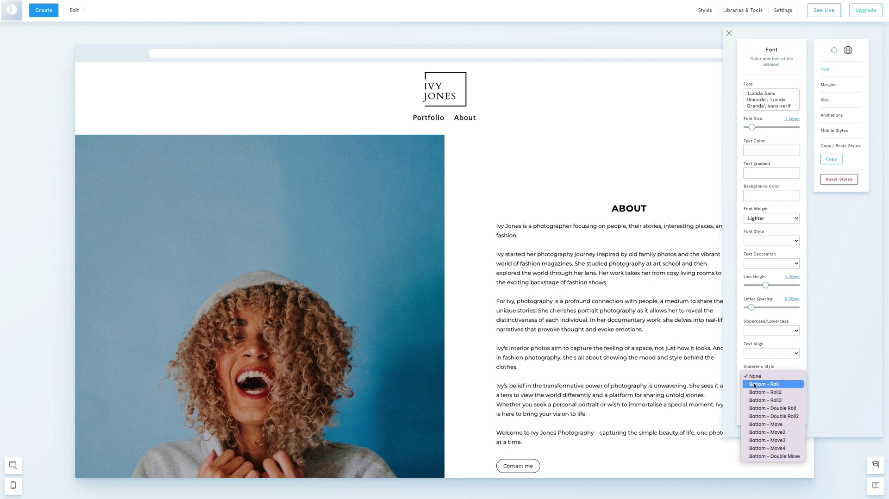
{"action": "left_click", "coordinate": [754, 385]}
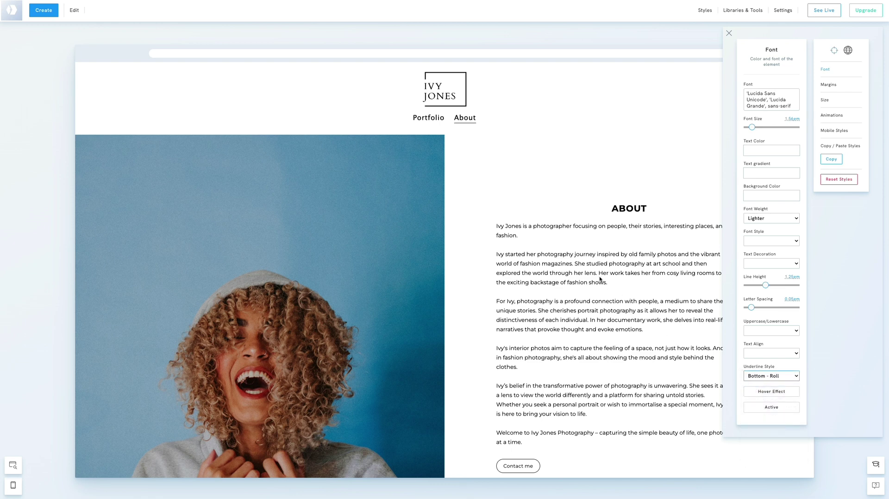
{"action": "left_click", "coordinate": [508, 193]}
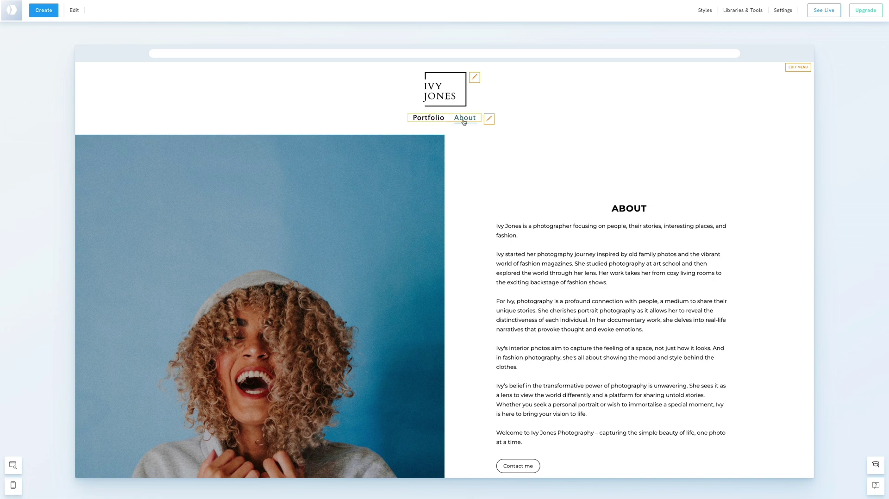
{"action": "left_click", "coordinate": [432, 119]}
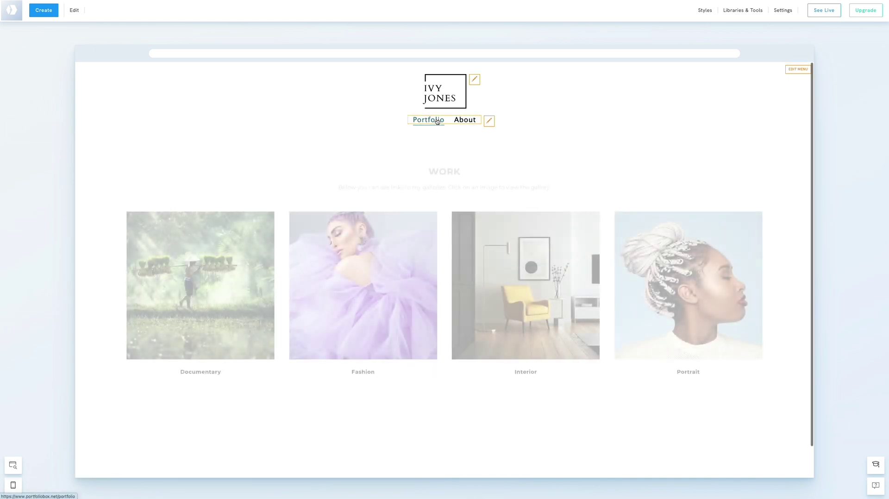
{"action": "left_click", "coordinate": [461, 121]}
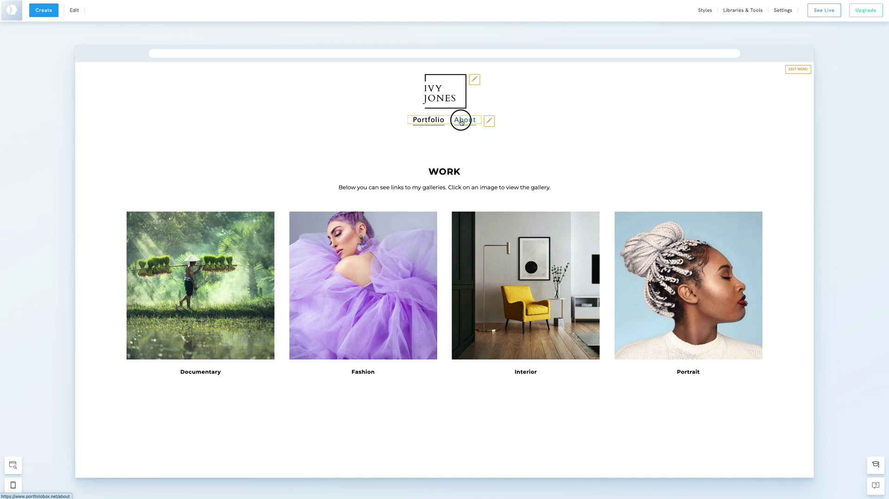